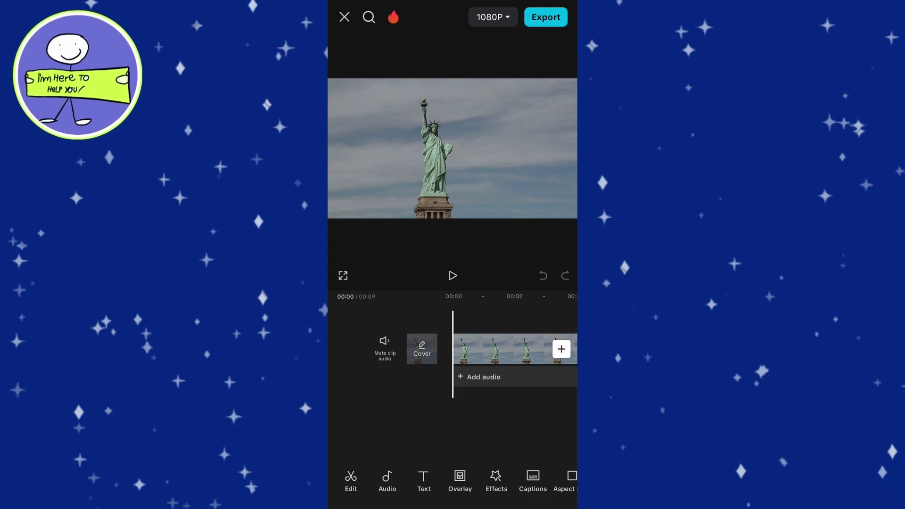
Add a keyframe at 00:00 on the Statue of Liberty clip with opacity 0
{"action": "left_click", "coordinate": [508, 348]}
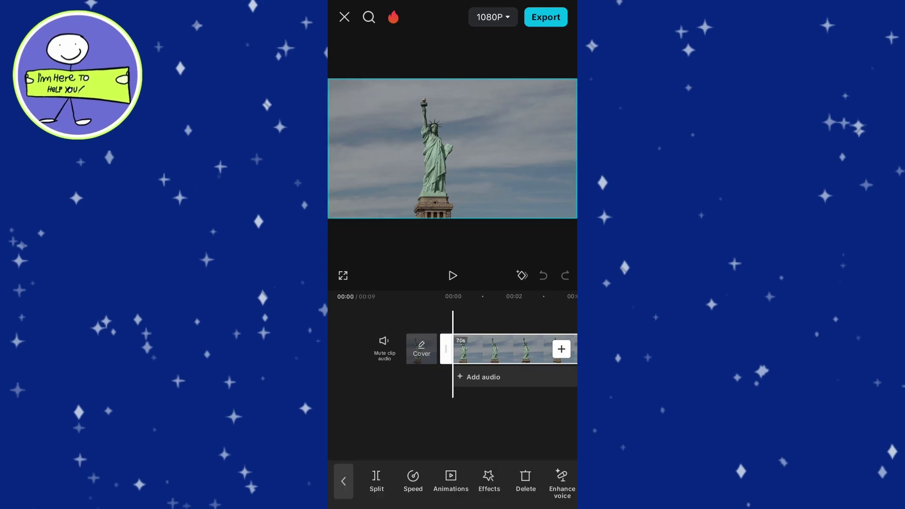
{"action": "left_click", "coordinate": [521, 275]}
{"action": "left_click_drag", "start_coordinate": [509, 349], "coordinate": [498, 348]}
{"action": "left_click_drag", "start_coordinate": [487, 480], "coordinate": [414, 481]}
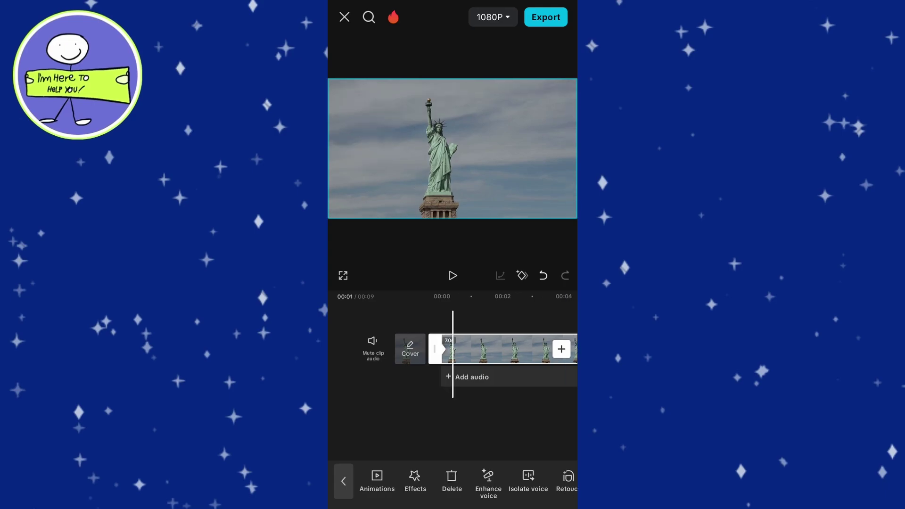
{"action": "left_click_drag", "start_coordinate": [509, 349], "coordinate": [533, 349]}
{"action": "left_click_drag", "start_coordinate": [538, 480], "coordinate": [396, 480]}
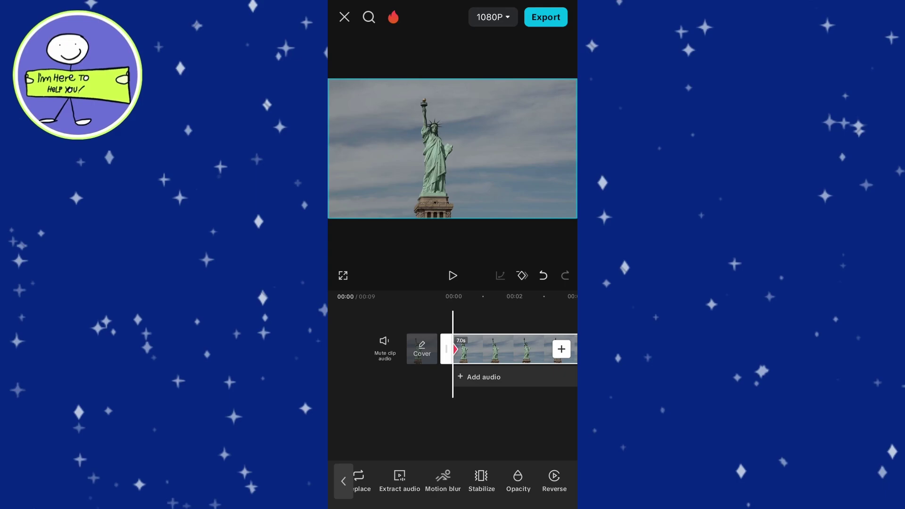
{"action": "left_click", "coordinate": [517, 481]}
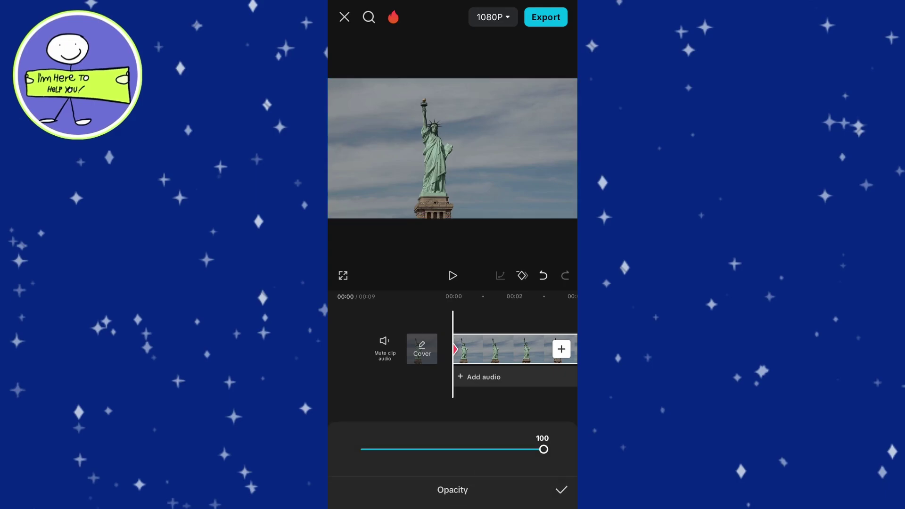
{"action": "left_click_drag", "start_coordinate": [542, 449], "coordinate": [361, 449]}
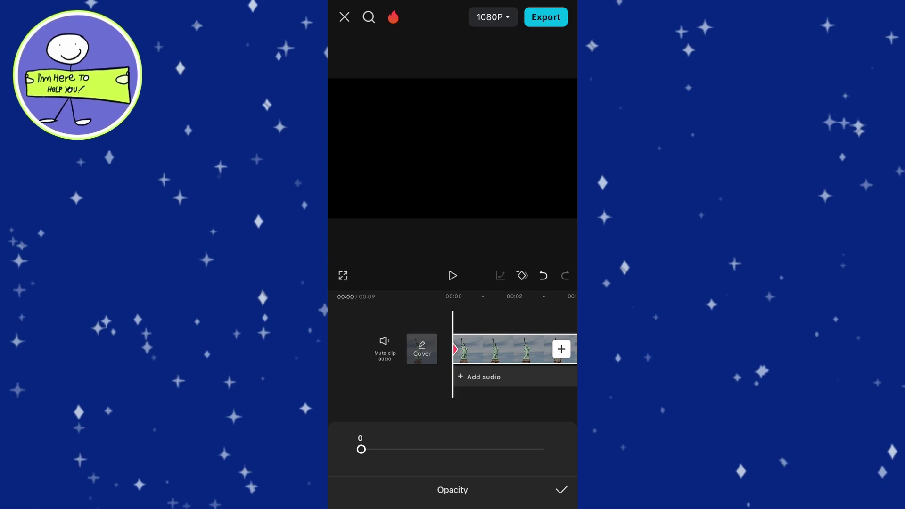
{"action": "left_click", "coordinate": [561, 489]}
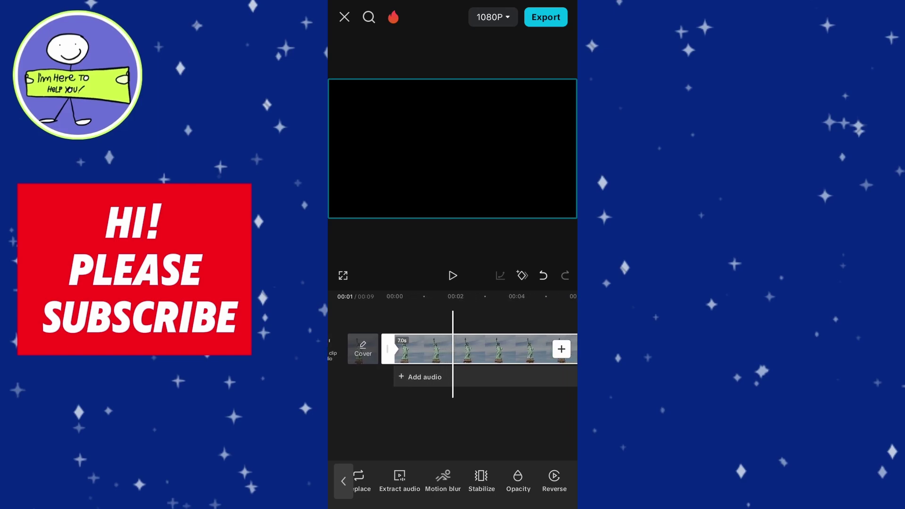
Add a keyframe about one second in with opacity raised to 100
{"action": "left_click", "coordinate": [522, 275]}
{"action": "left_click", "coordinate": [518, 480]}
{"action": "left_click_drag", "start_coordinate": [361, 449], "coordinate": [542, 449]}
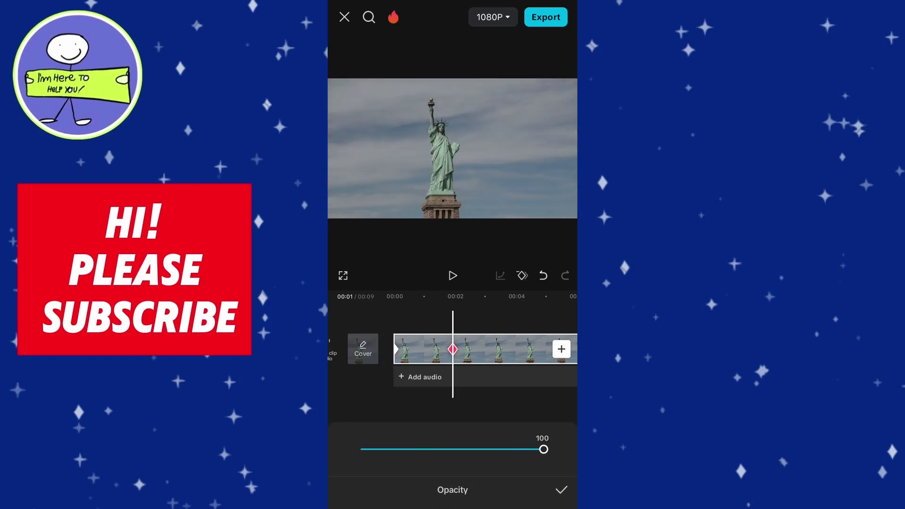
{"action": "left_click", "coordinate": [560, 490]}
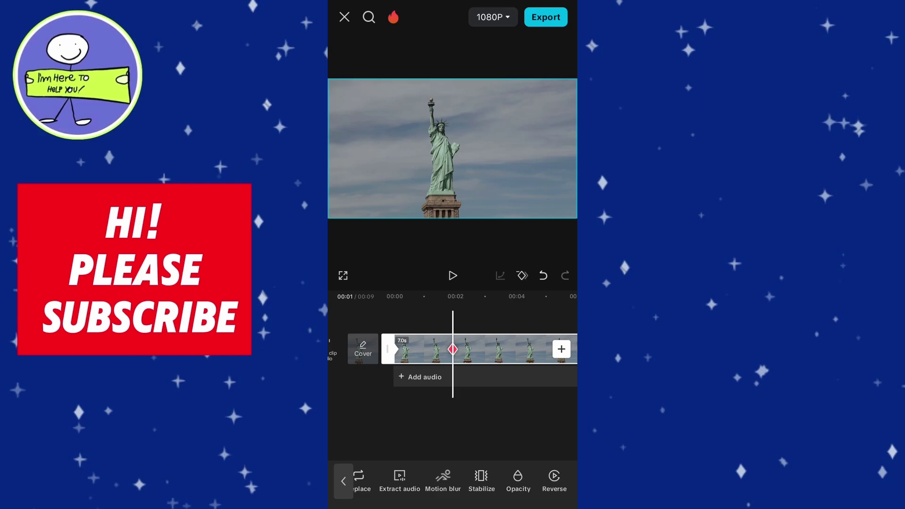
{"action": "scroll", "coordinate": [453, 348], "scroll_direction": "left", "scroll_amount": 3}
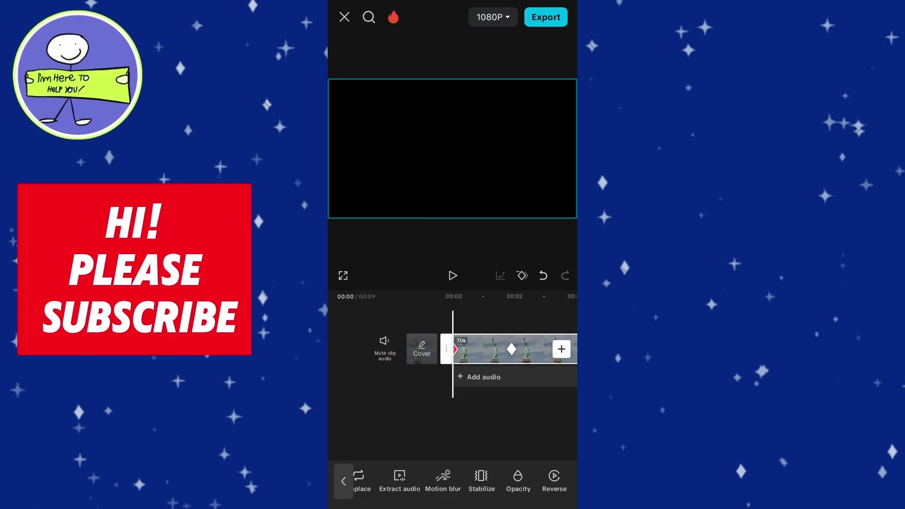
{"action": "left_click", "coordinate": [343, 481]}
{"action": "left_click", "coordinate": [452, 275]}
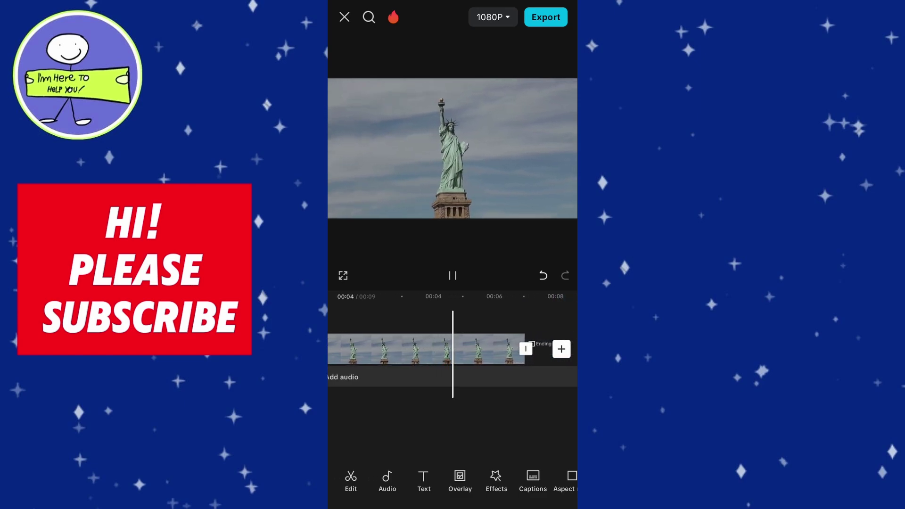
Stop playback near five seconds and add a keyframe on the clip there
{"action": "left_click", "coordinate": [452, 275]}
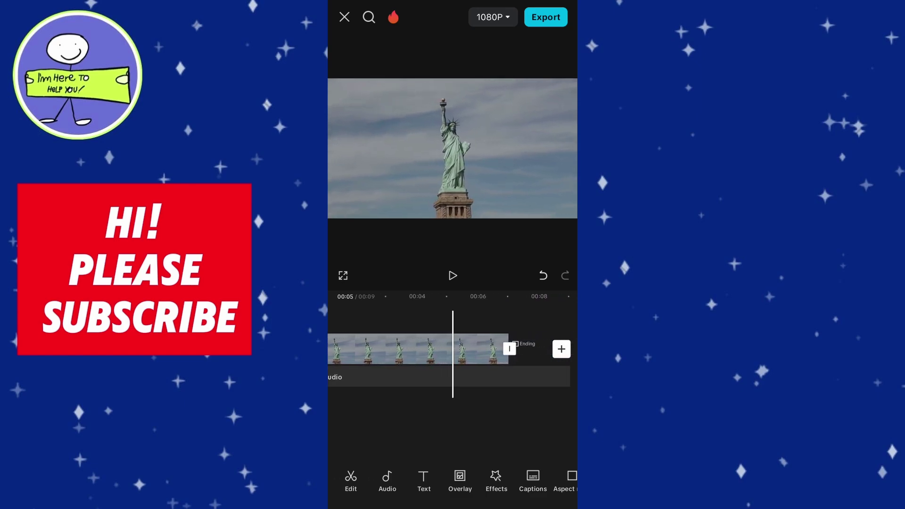
{"action": "left_click", "coordinate": [417, 348]}
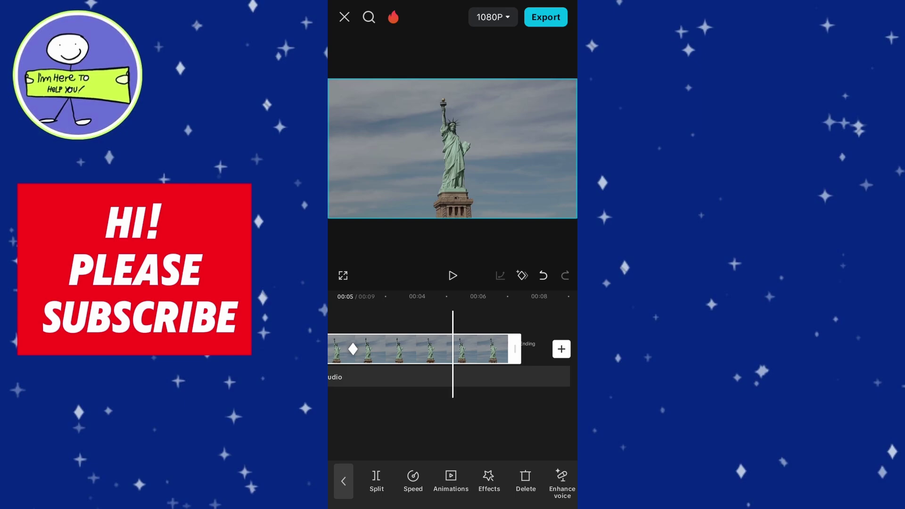
{"action": "left_click", "coordinate": [522, 275]}
{"action": "mouse_move", "coordinate": [494, 349]}
{"action": "left_mouse_down"}
{"action": "mouse_move", "coordinate": [403, 348]}
{"action": "mouse_move", "coordinate": [434, 349]}
{"action": "left_mouse_up"}
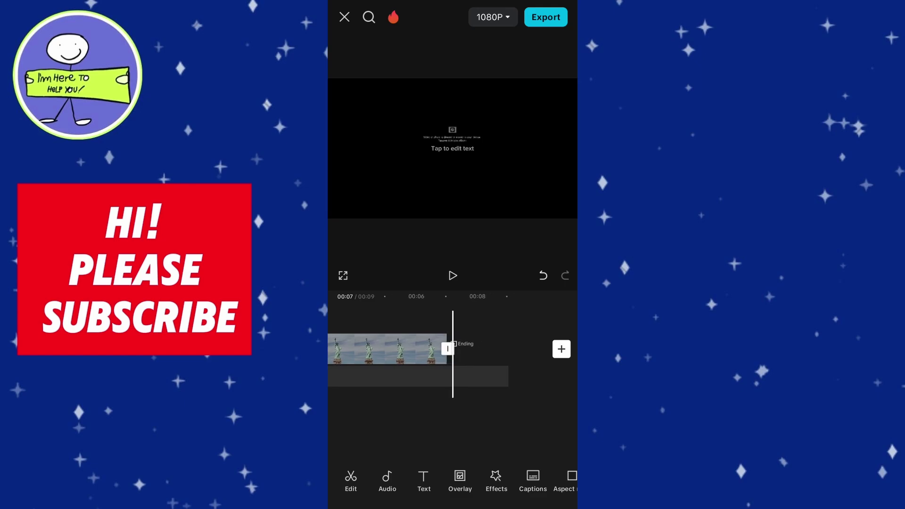
Set the clip's opacity to 0 at its end, around seven seconds
{"action": "left_click", "coordinate": [389, 348]}
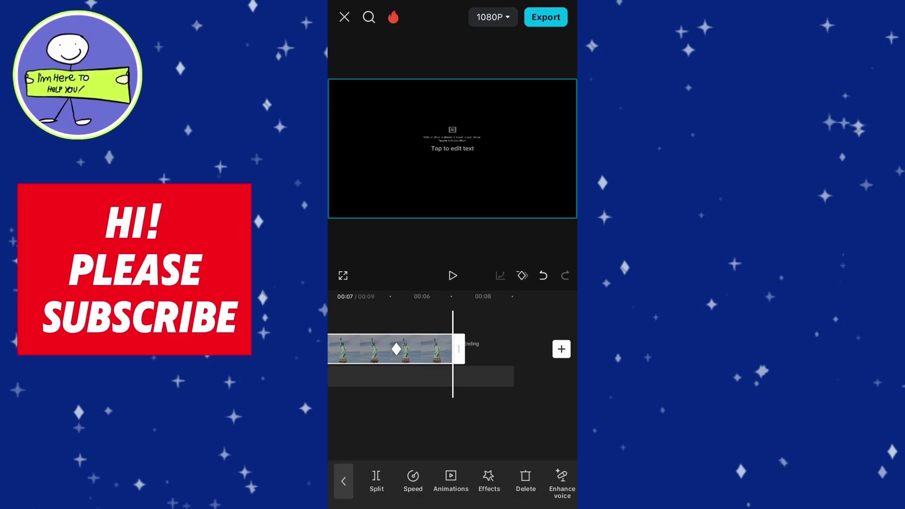
{"action": "left_click_drag", "start_coordinate": [537, 481], "coordinate": [382, 481]}
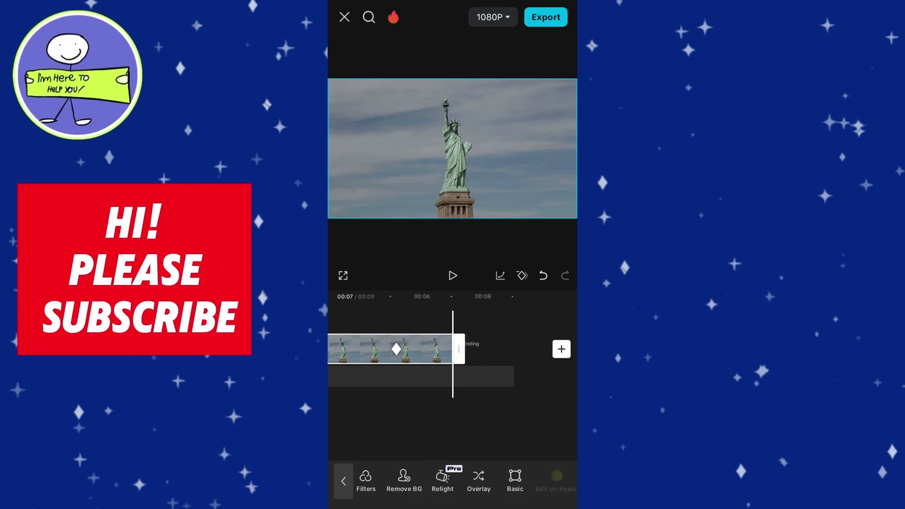
{"action": "left_click", "coordinate": [451, 481]}
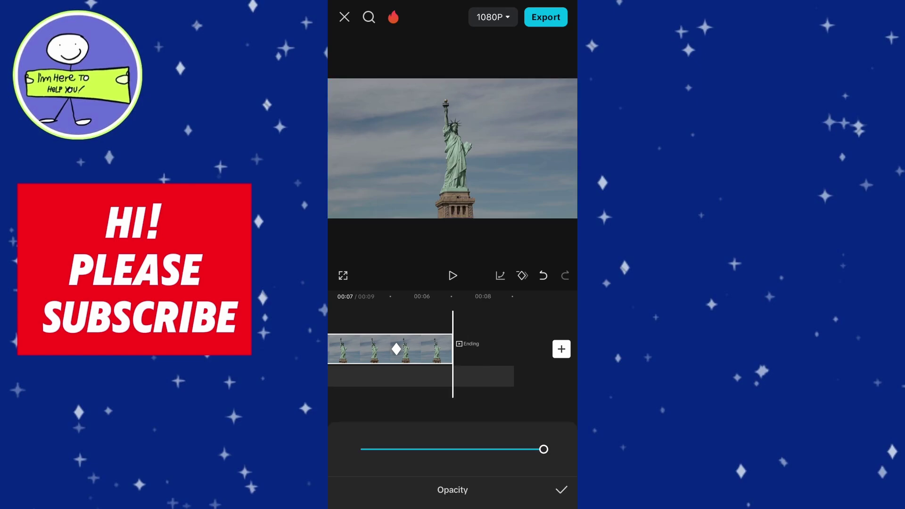
{"action": "left_click_drag", "start_coordinate": [543, 449], "coordinate": [360, 449]}
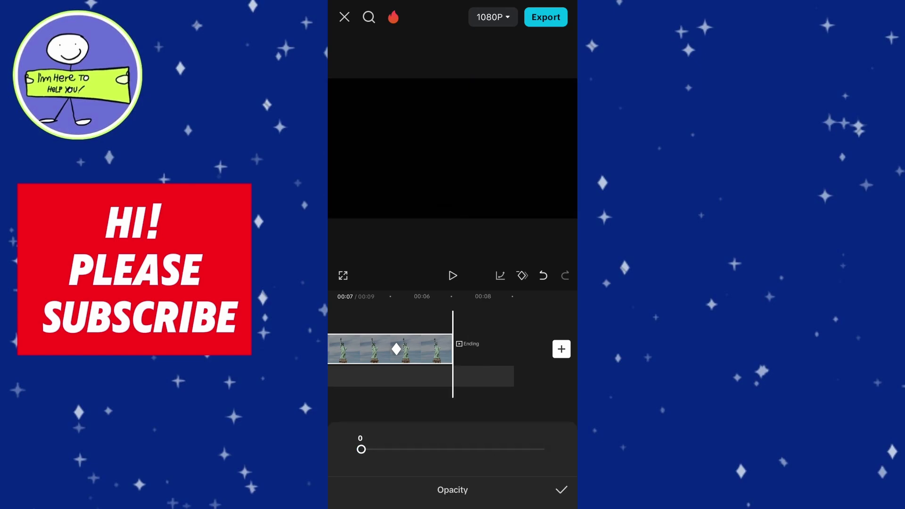
{"action": "left_click", "coordinate": [561, 490]}
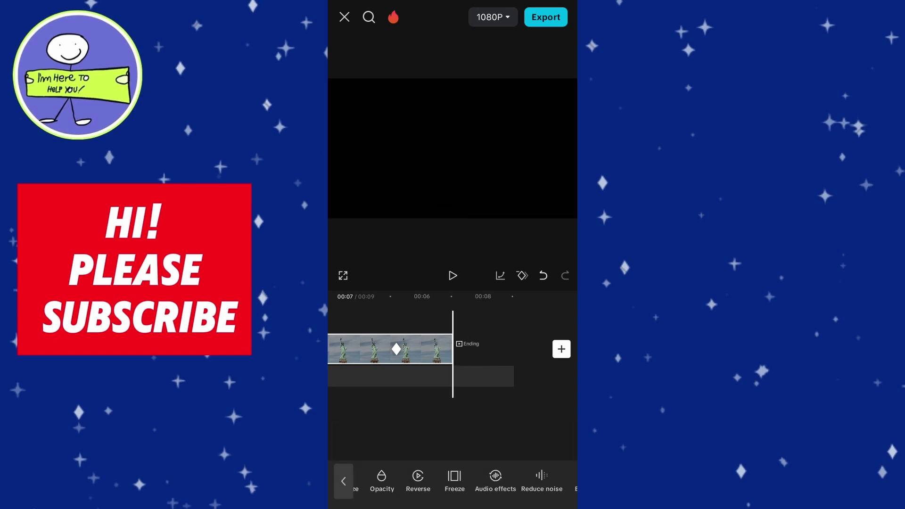